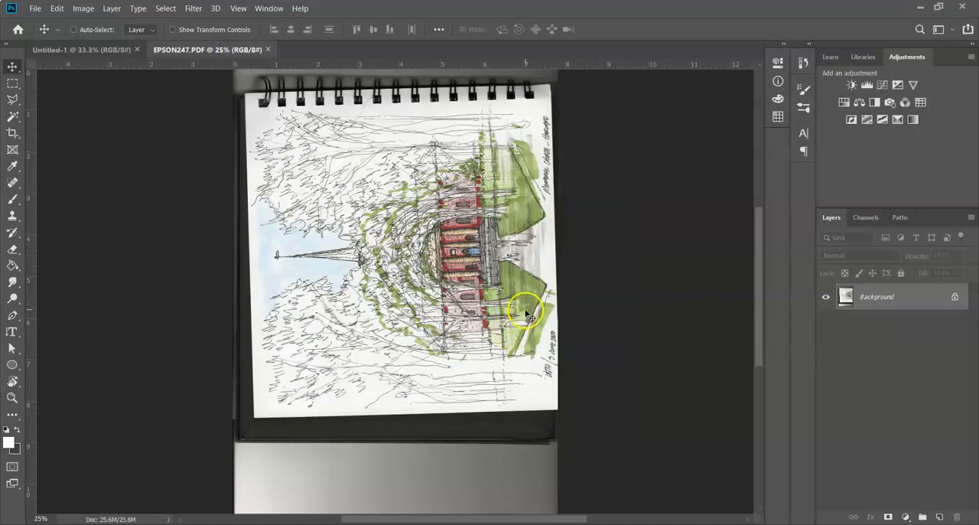
# Step: Convert the Background to a regular layer named Layer 0 and rotate the whole image 90° clockwise
pyautogui.doubleClick(917, 305)
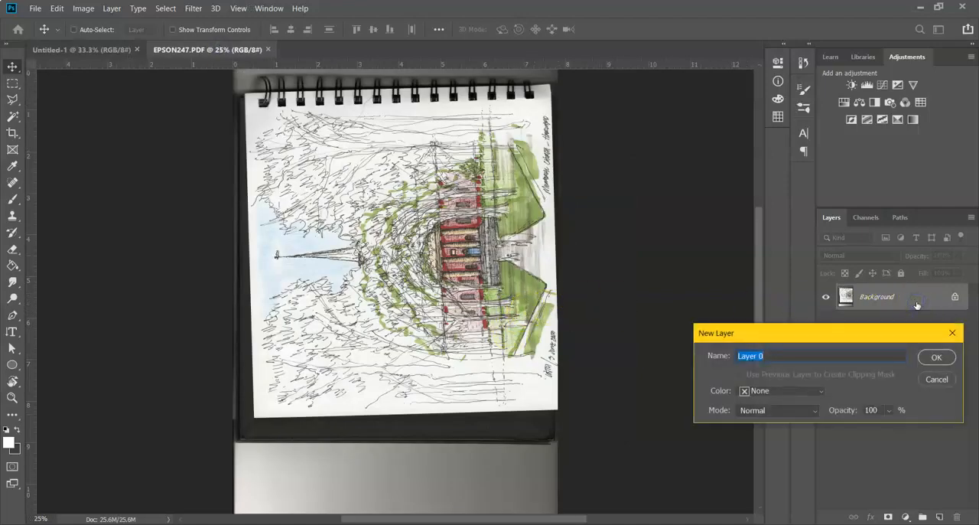
pyautogui.press('Return')
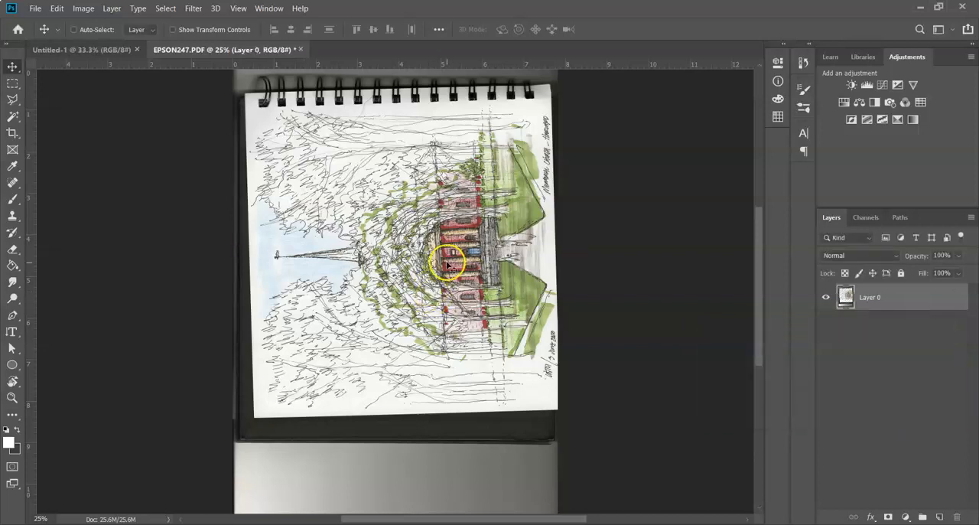
pyautogui.click(82, 8)
pyautogui.moveTo(113, 126)
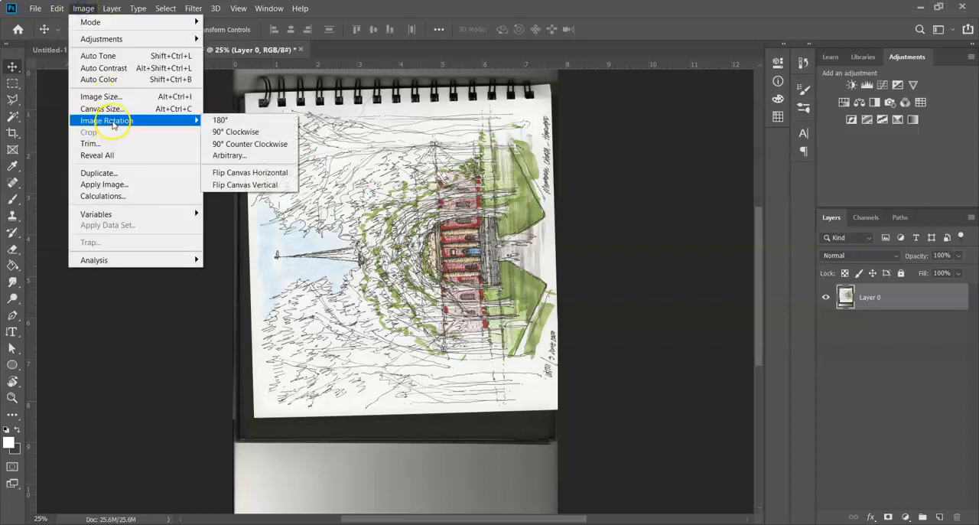
pyautogui.click(245, 134)
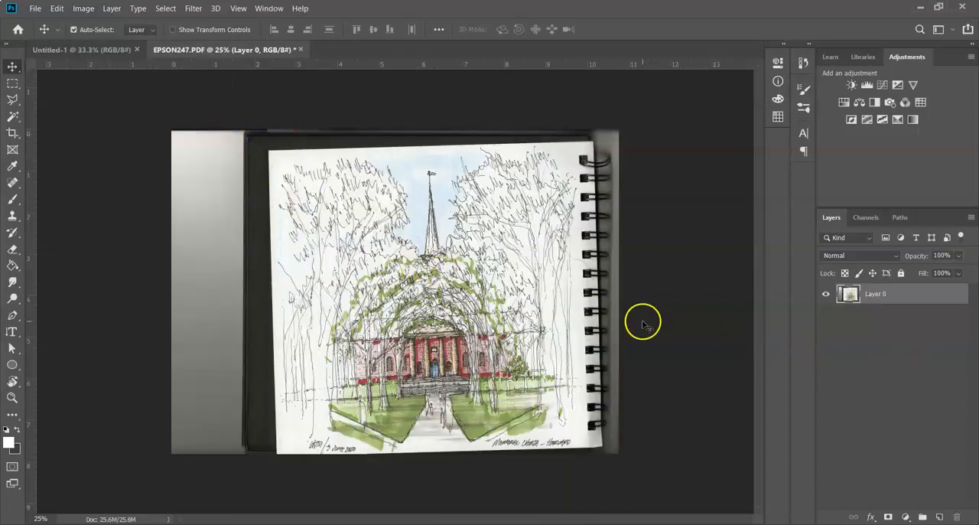
# Step: Straighten the scanned sketch by rotating Layer 0 about 2.16° clockwise with Free Transform
pyautogui.hotkey('ctrl', 't')
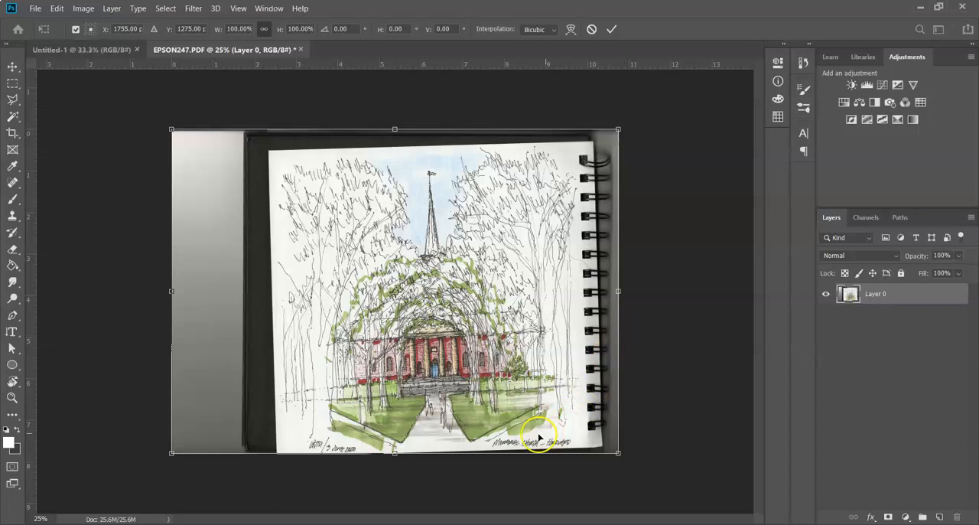
pyautogui.scroll(1, 485, 400)
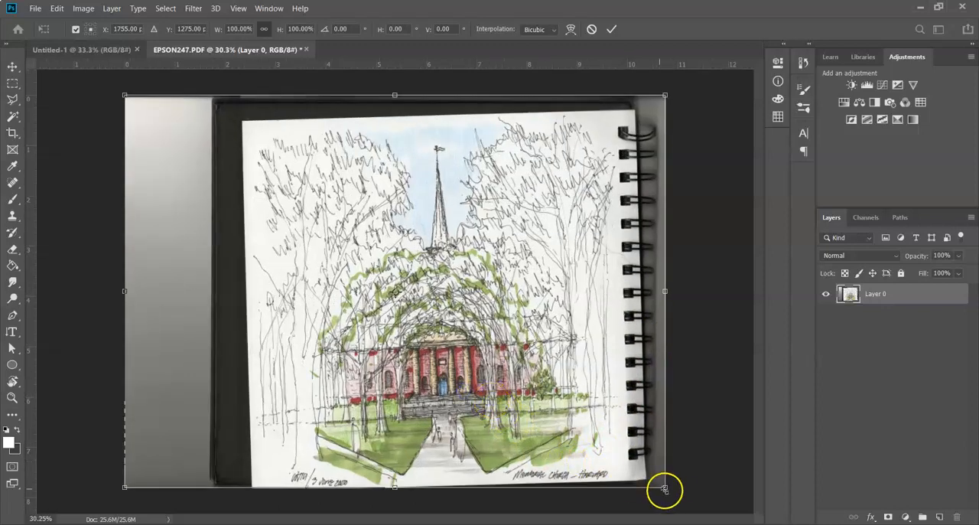
pyautogui.moveTo(677, 496); pyautogui.dragTo(671, 506)
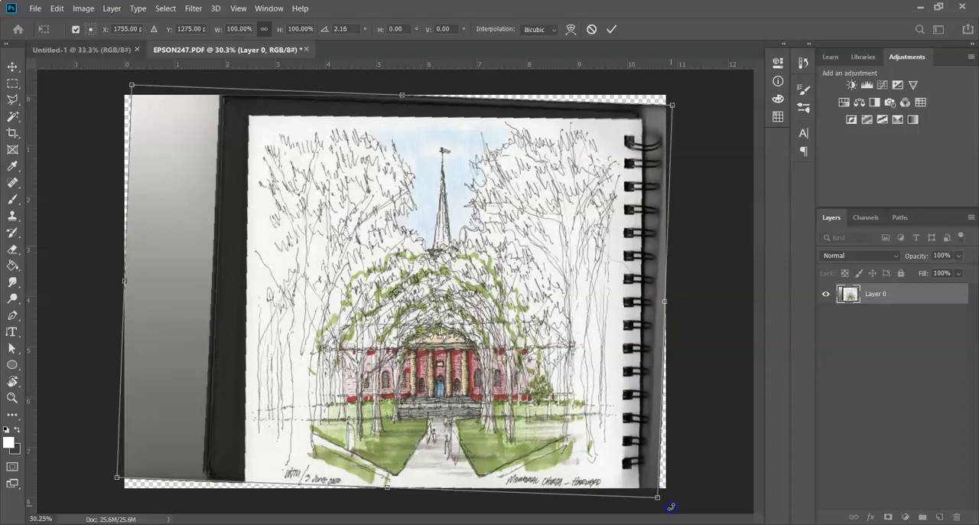
pyautogui.press('Return')
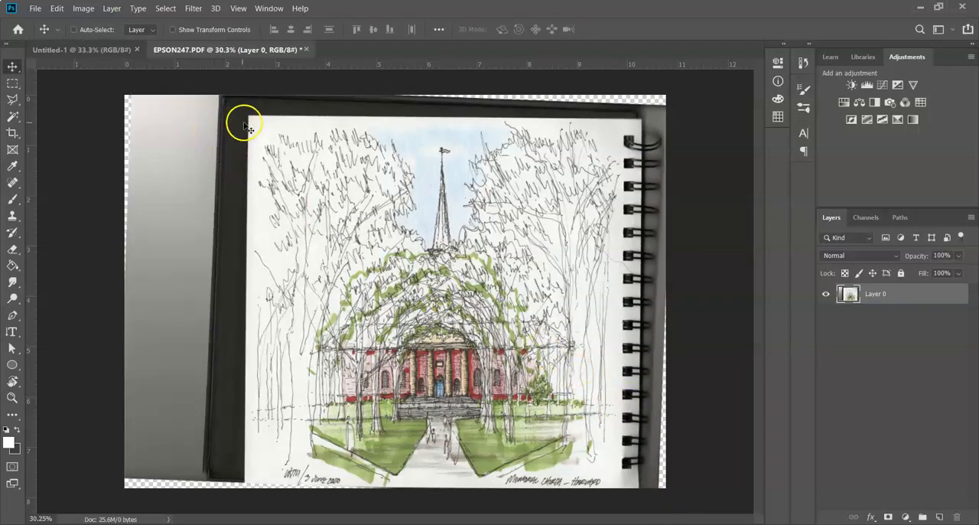
# Step: Crop the image to a rectangular selection of about 7.32 × 7.27 in around the drawing, excluding the spiral binding, and deselect
pyautogui.click(13, 84)
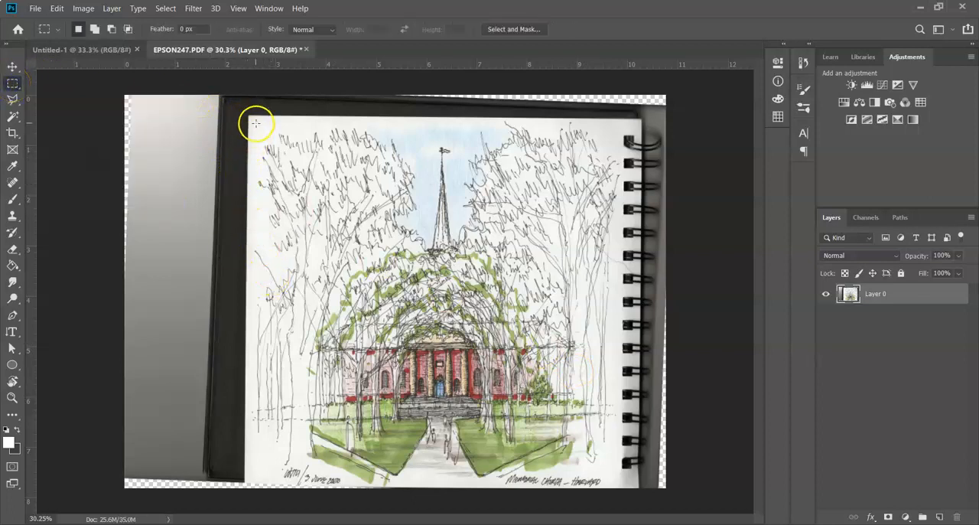
pyautogui.moveTo(252, 121)
pyautogui.mouseDown()
pyautogui.moveTo(621, 457)
pyautogui.moveTo(620, 487)
pyautogui.mouseUp()
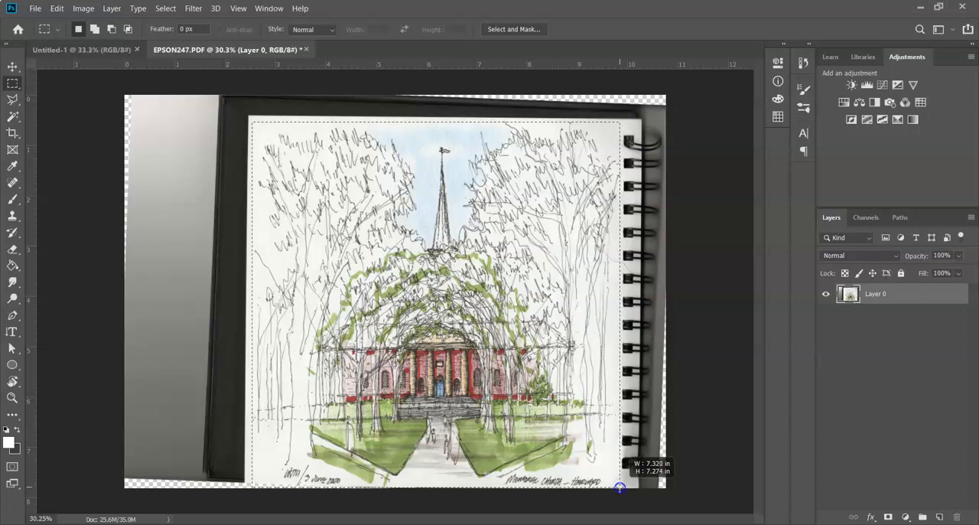
pyautogui.moveTo(619, 487); pyautogui.dragTo(620, 486)
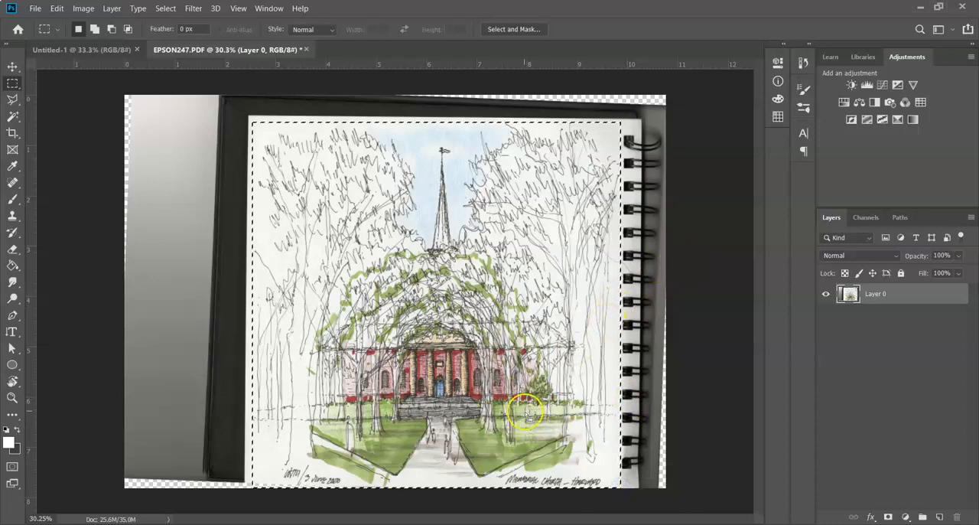
pyautogui.click(84, 8)
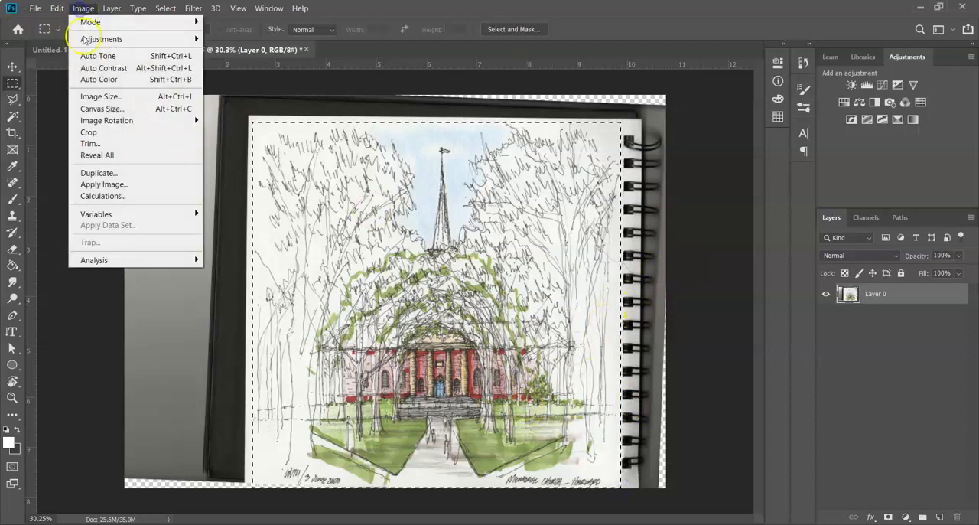
pyautogui.click(105, 134)
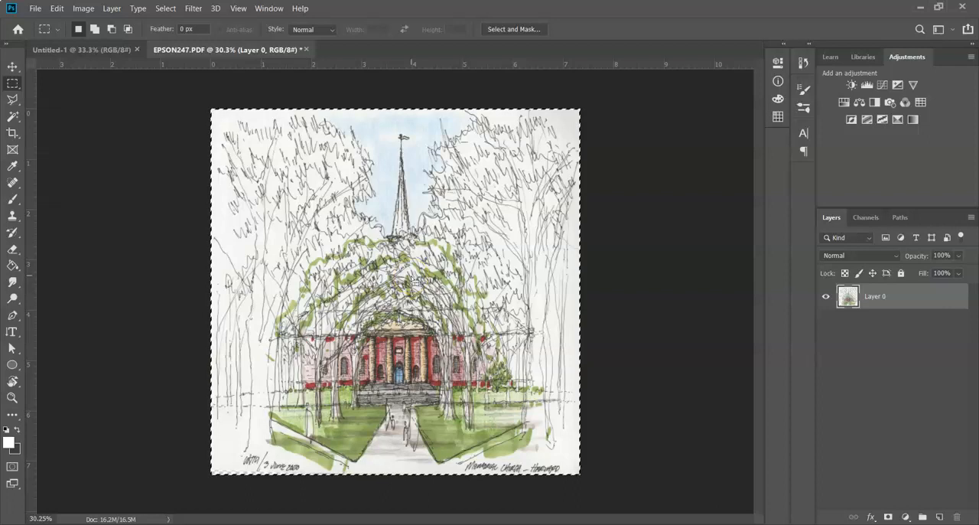
pyautogui.click(413, 282)
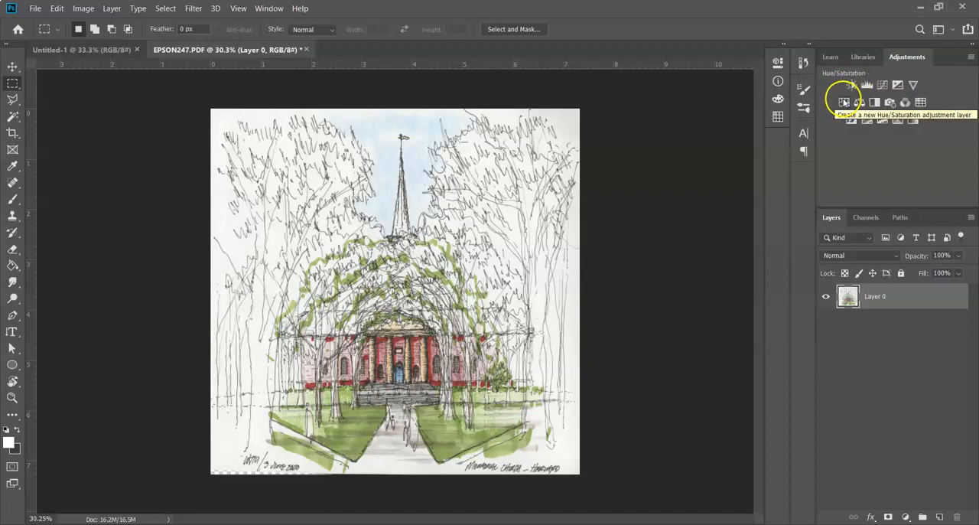
# Step: Add a Hue/Saturation adjustment layer with the saturation lowered to -13
pyautogui.click(844, 102)
pyautogui.moveTo(674, 170); pyautogui.dragTo(668, 174)
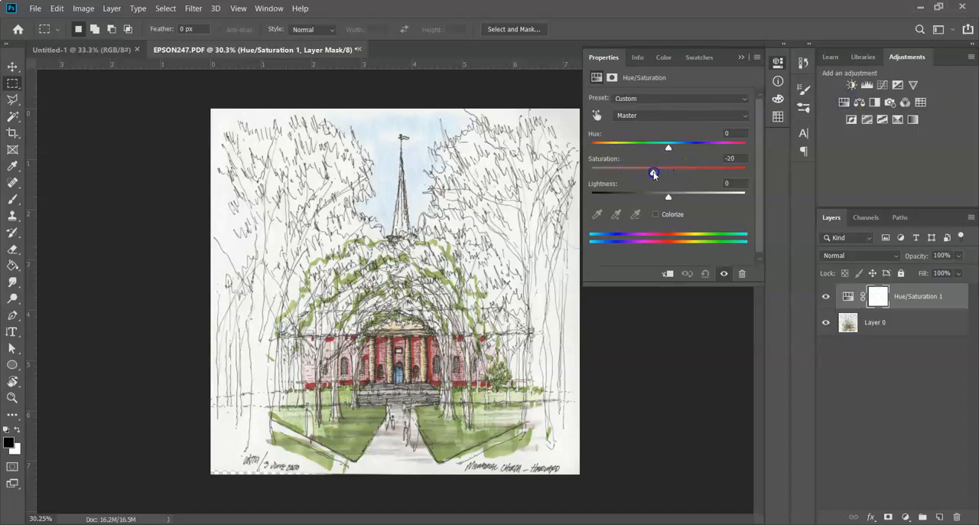
pyautogui.click(740, 56)
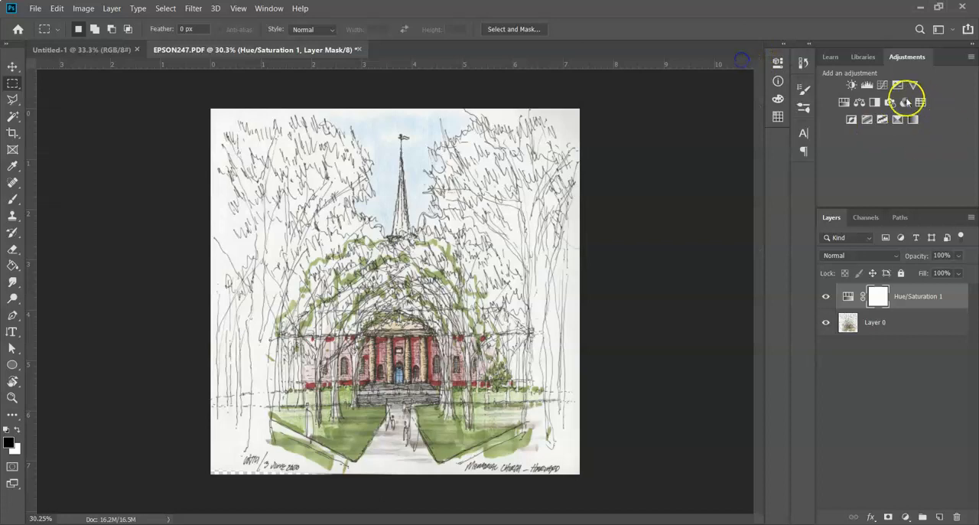
# Step: Add a Levels adjustment layer with the black input level at 46 and the white input level at 249
pyautogui.click(867, 85)
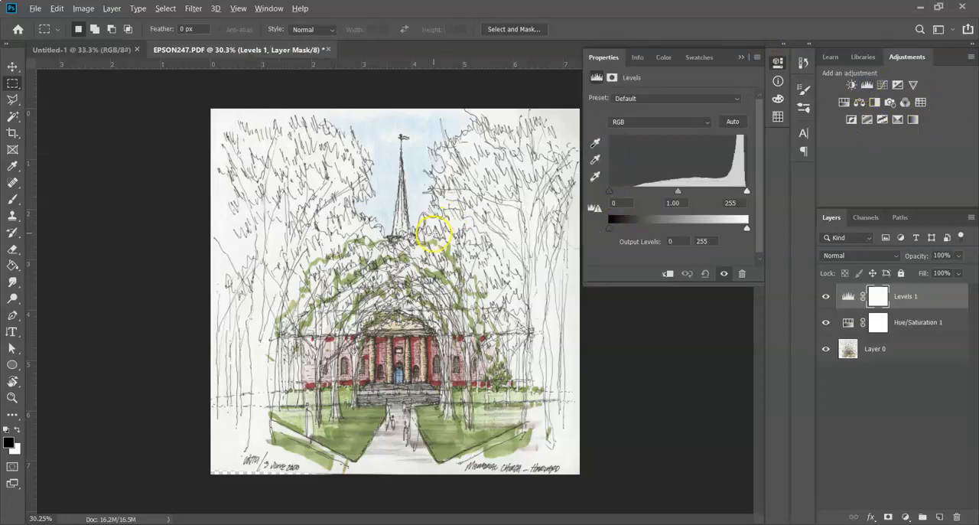
pyautogui.scroll(2, 433, 236)
pyautogui.scroll(2, 433, 260)
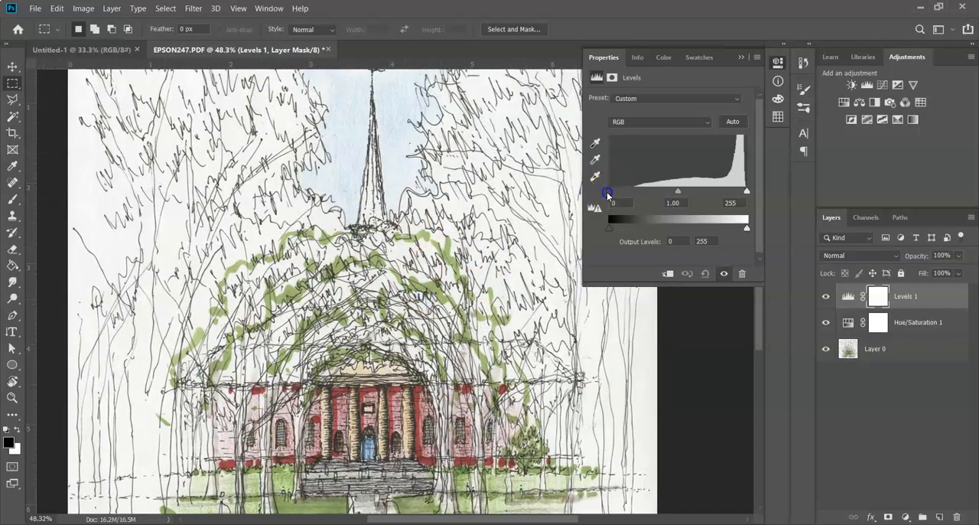
pyautogui.moveTo(610, 195); pyautogui.dragTo(634, 196)
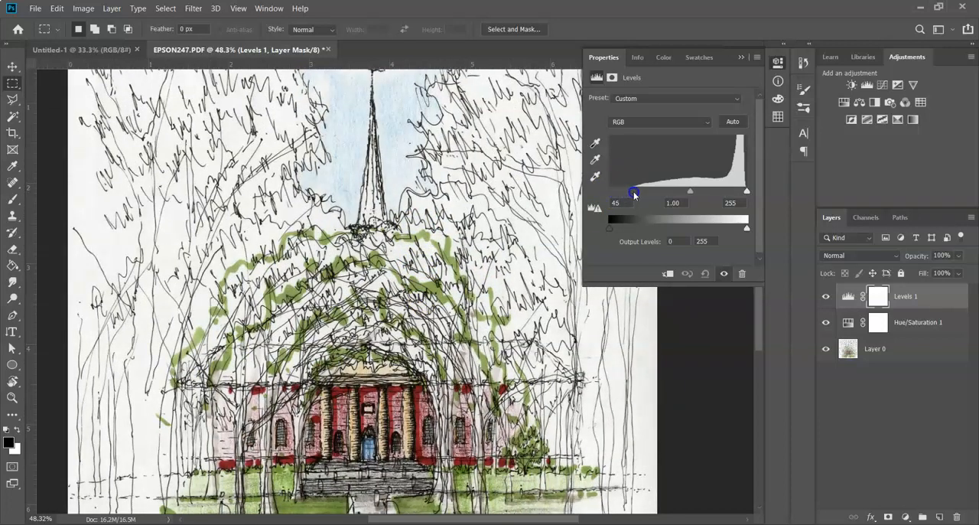
pyautogui.moveTo(636, 185); pyautogui.dragTo(632, 194)
pyautogui.moveTo(746, 196); pyautogui.dragTo(743, 193)
pyautogui.moveTo(455, 286); pyautogui.dragTo(386, 282)
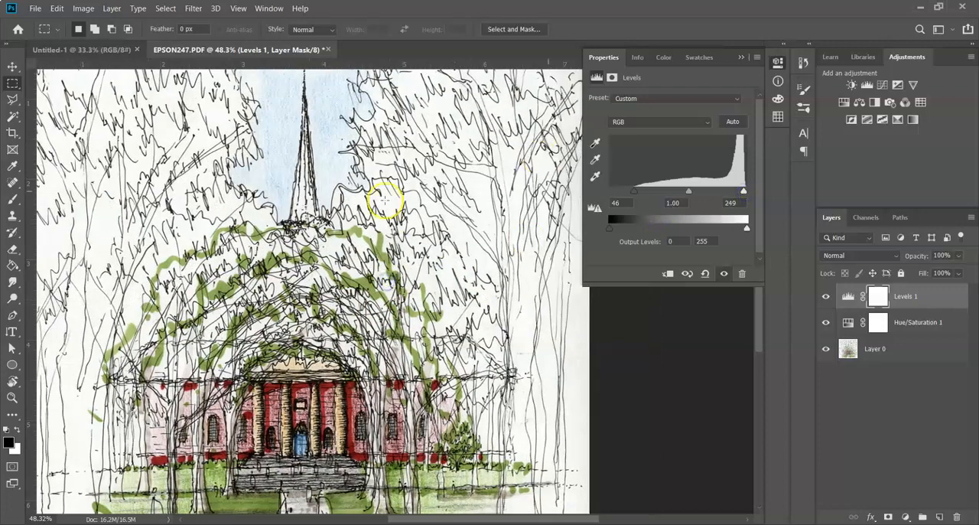
# Step: Lower the white input level of the Levels adjustment to 220 to whiten the paper background
pyautogui.scroll(1, 519, 216)
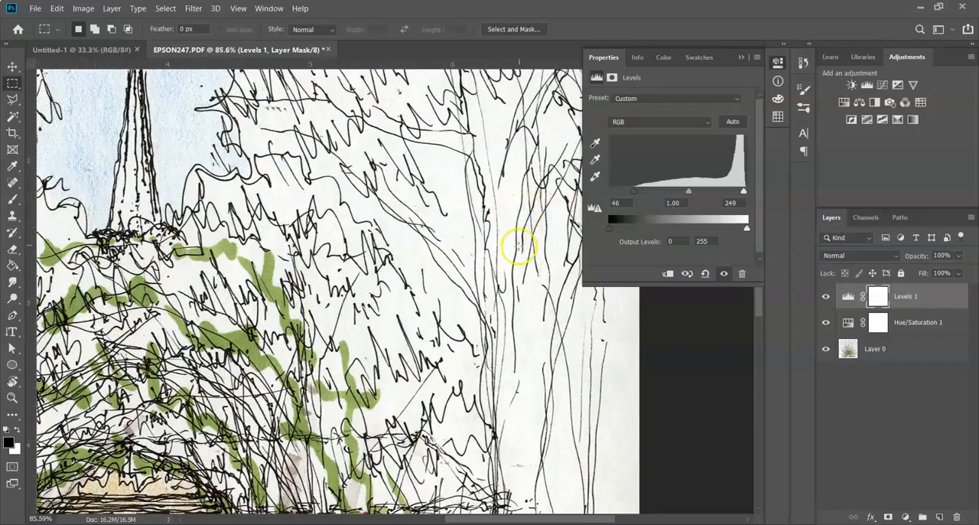
pyautogui.scroll(1, 518, 240)
pyautogui.scroll(2, 496, 255)
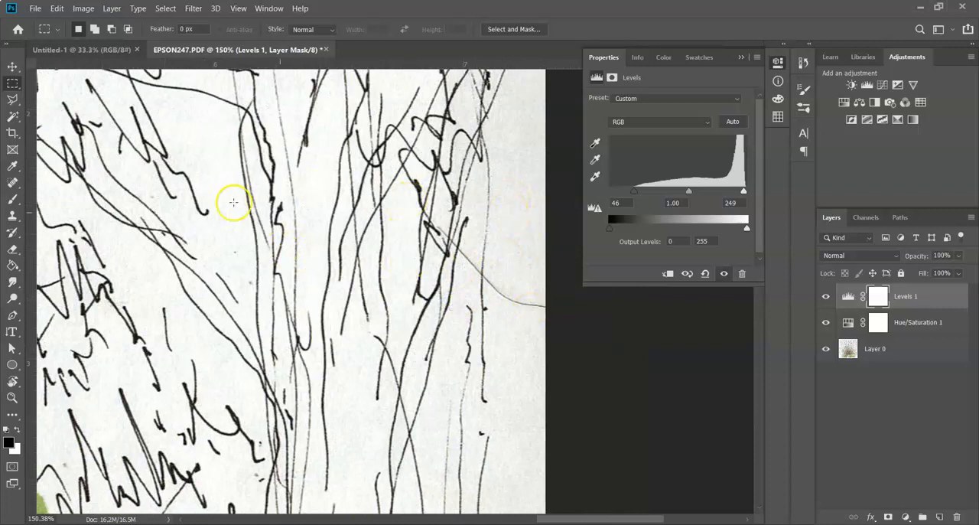
pyautogui.moveTo(739, 199)
pyautogui.mouseDown()
pyautogui.moveTo(768, 193)
pyautogui.moveTo(681, 197)
pyautogui.moveTo(753, 194)
pyautogui.moveTo(734, 194)
pyautogui.mouseUp()
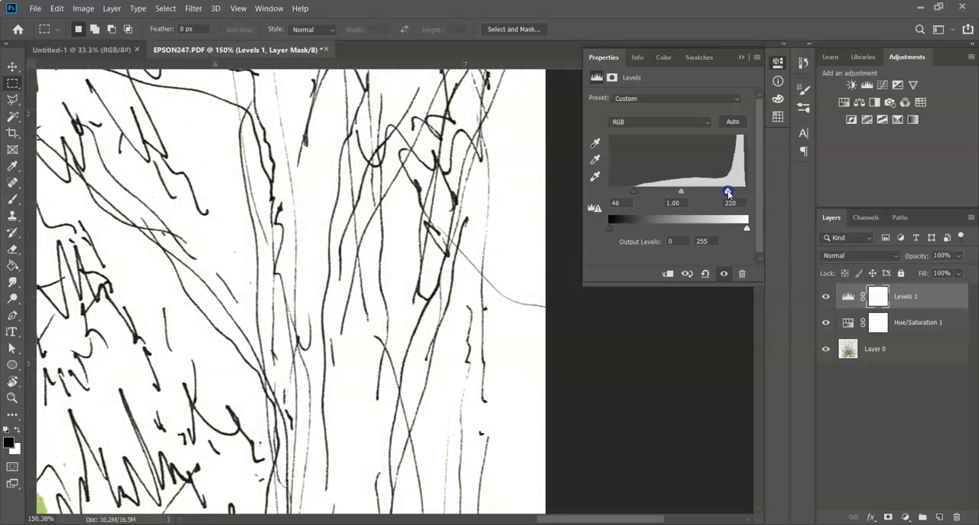
pyautogui.click(741, 57)
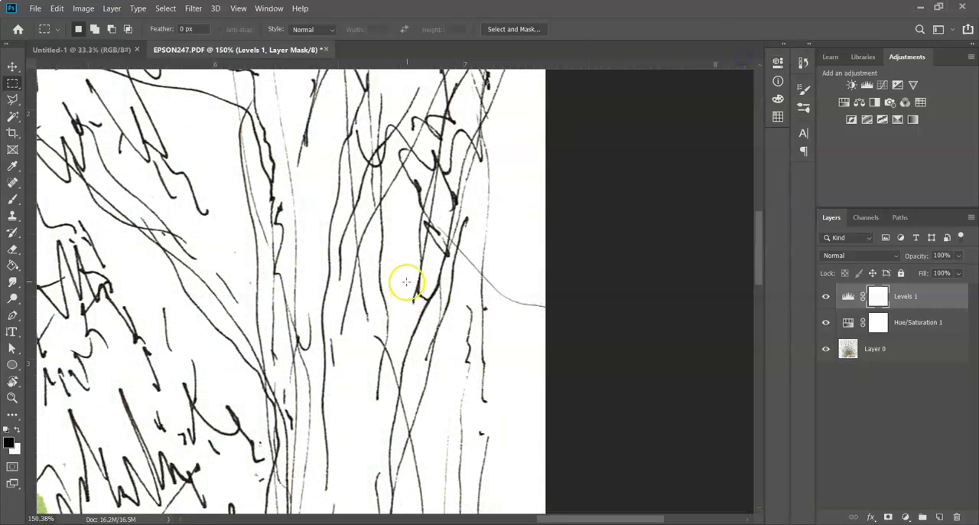
pyautogui.hotkey('ctrl', '0')
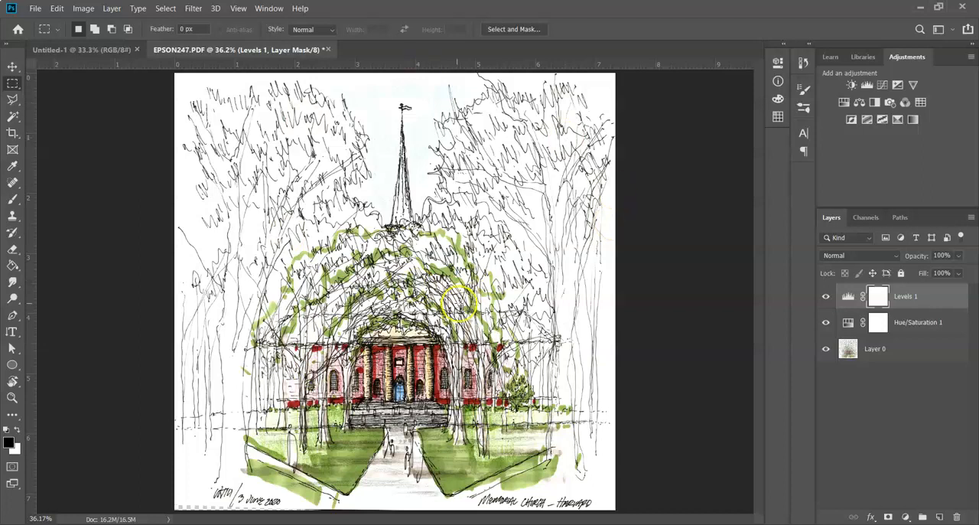
# Step: Toggle the visibility of the Levels 1 and Hue/Saturation 1 layers to compare their effect on the sketch
pyautogui.click(827, 297)
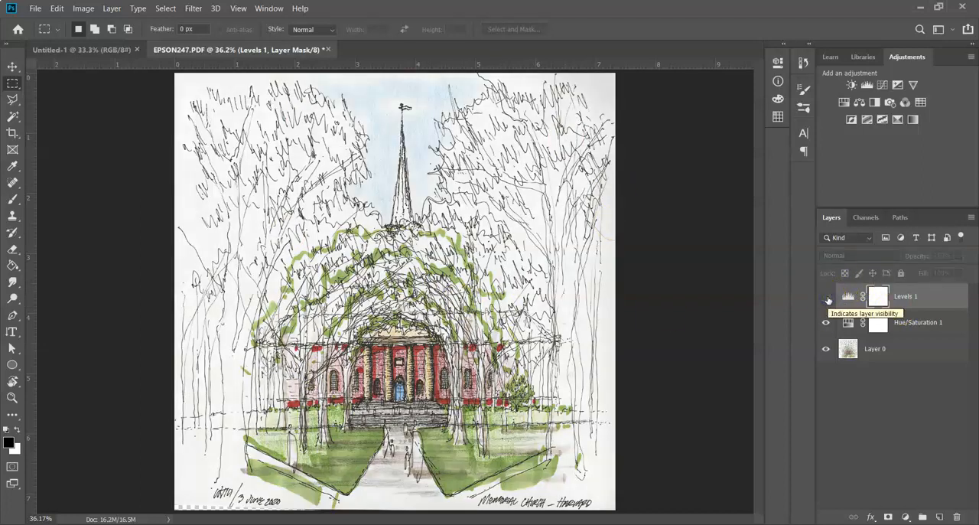
pyautogui.click(826, 296)
pyautogui.click(827, 323)
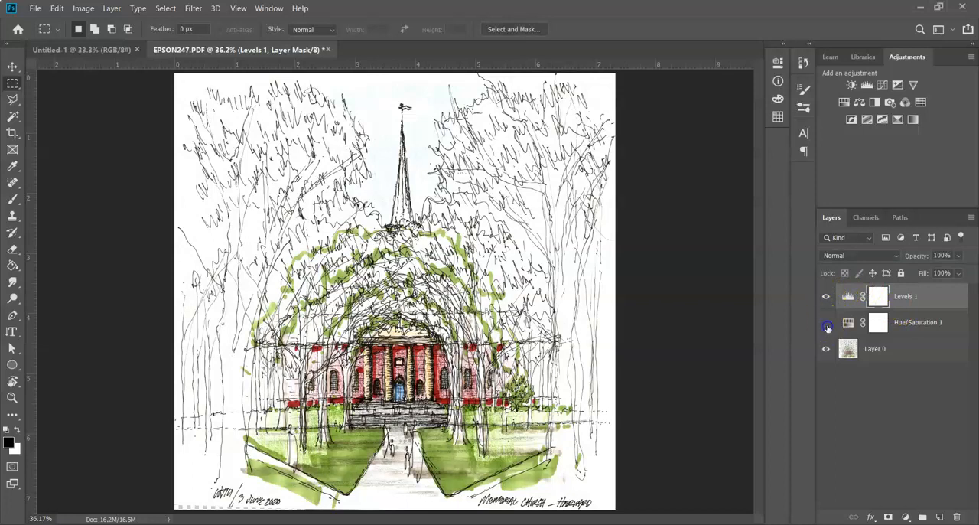
# Step: Reduce the saturation of the Hue/Saturation 1 layer to -32 and compare the image with Levels 1 hidden and shown
pyautogui.doubleClick(848, 324)
pyautogui.moveTo(668, 168); pyautogui.dragTo(657, 171)
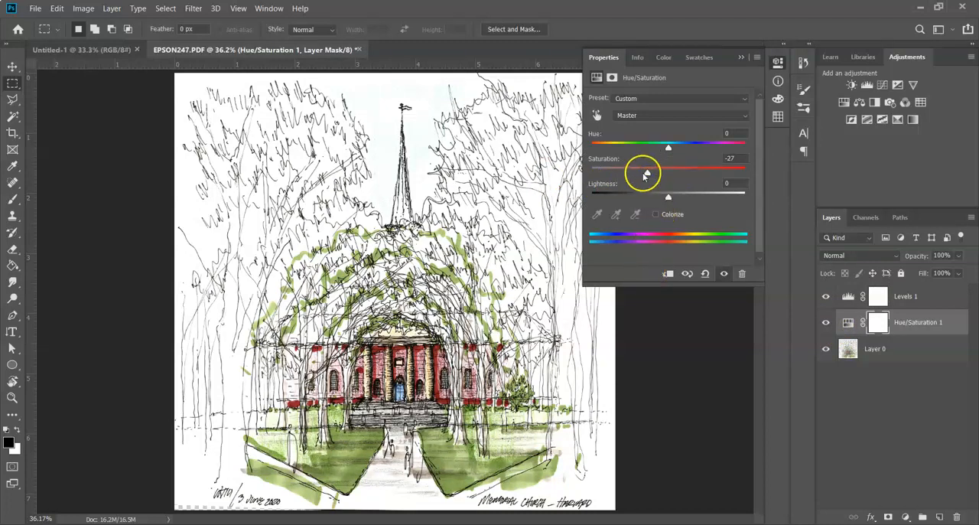
pyautogui.moveTo(647, 171)
pyautogui.mouseDown()
pyautogui.moveTo(575, 169)
pyautogui.moveTo(649, 175)
pyautogui.mouseUp()
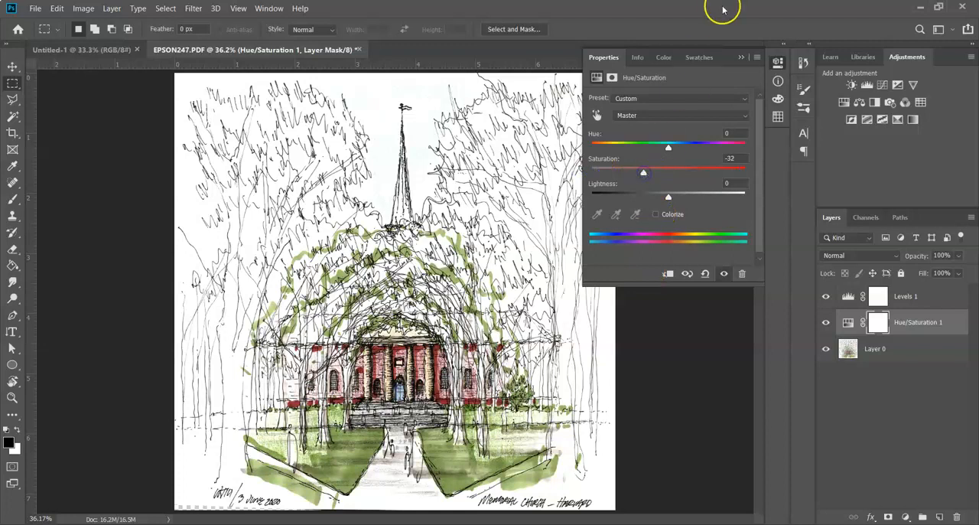
pyautogui.click(741, 57)
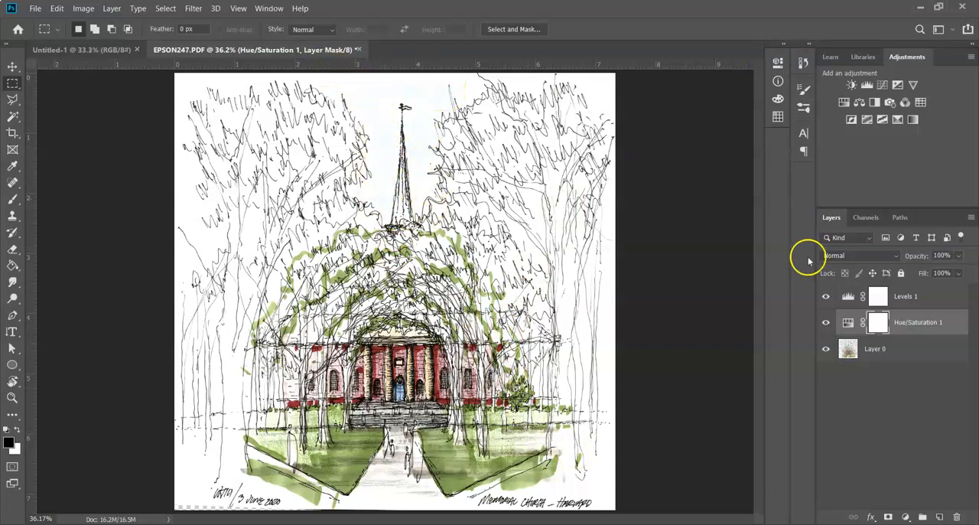
pyautogui.click(825, 296)
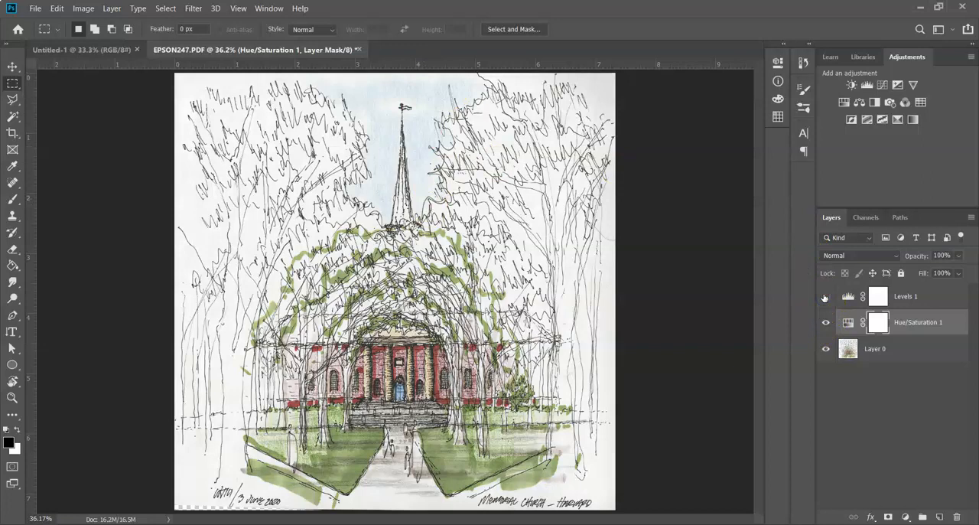
pyautogui.click(825, 297)
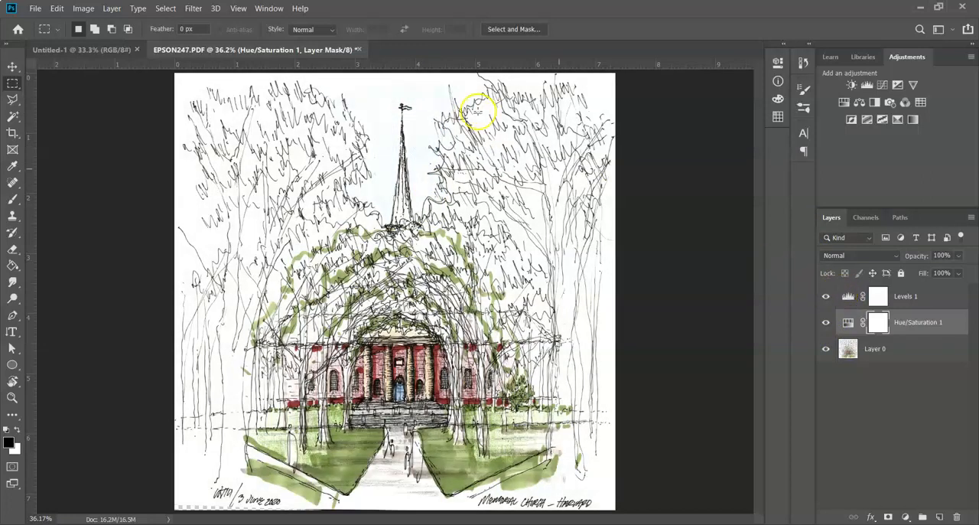
# Step: Erase the Levels 1 mask over the sky around the steeple at 69% opacity to bring back the light blue
pyautogui.click(880, 297)
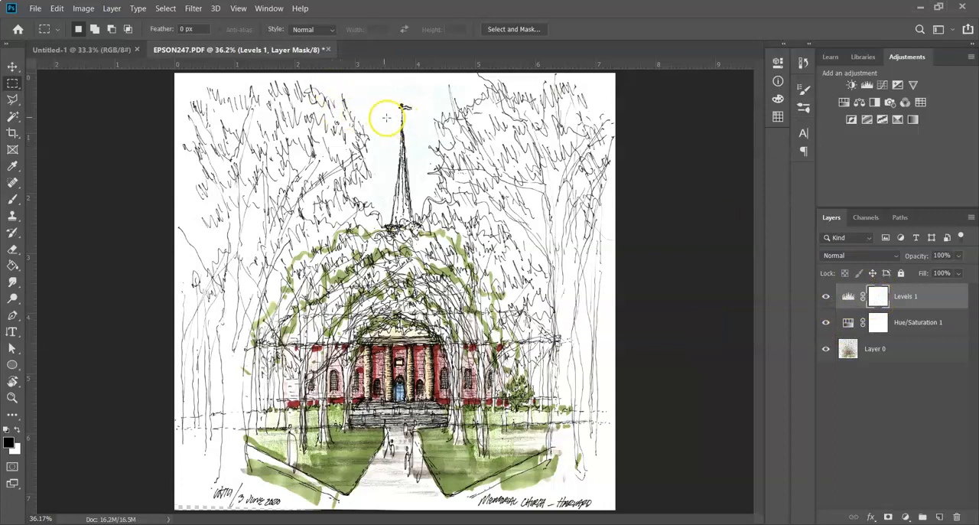
pyautogui.press('e')
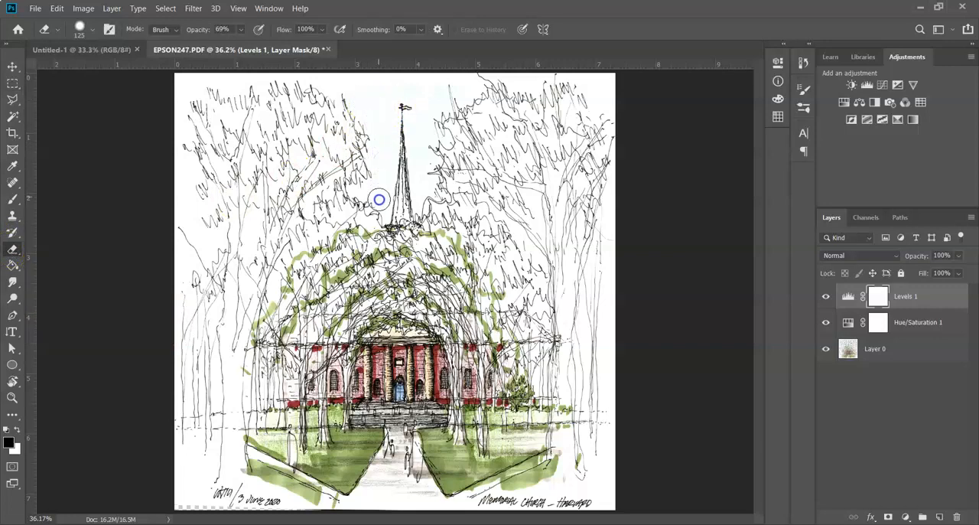
pyautogui.scroll(3, 378, 200)
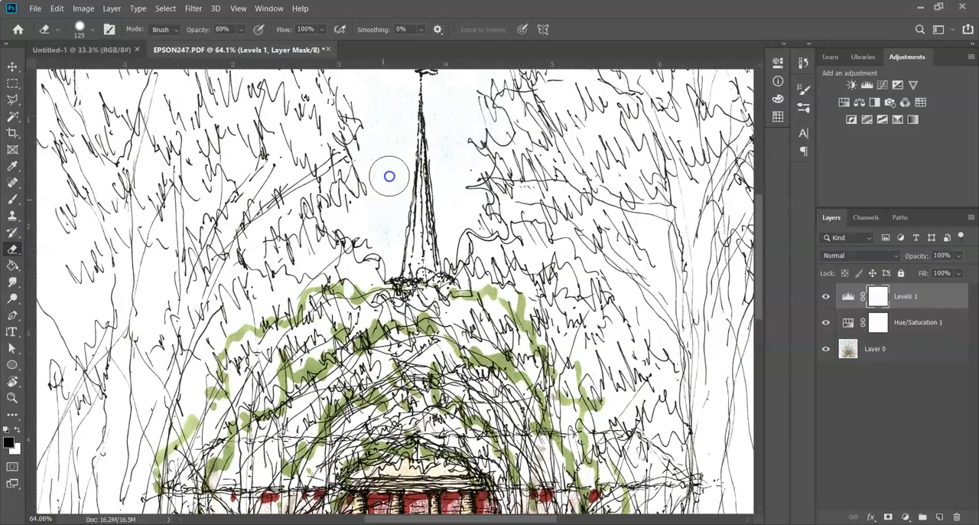
pyautogui.press('x')
pyautogui.moveTo(385, 207)
pyautogui.mouseDown()
pyautogui.moveTo(387, 252)
pyautogui.moveTo(403, 91)
pyautogui.mouseUp()
pyautogui.moveTo(399, 124); pyautogui.dragTo(380, 204)
pyautogui.moveTo(368, 318)
pyautogui.mouseDown()
pyautogui.moveTo(348, 299)
pyautogui.moveTo(368, 205)
pyautogui.moveTo(344, 165)
pyautogui.moveTo(260, 109)
pyautogui.moveTo(501, 98)
pyautogui.moveTo(328, 142)
pyautogui.moveTo(377, 154)
pyautogui.moveTo(382, 189)
pyautogui.moveTo(426, 175)
pyautogui.moveTo(439, 207)
pyautogui.moveTo(461, 178)
pyautogui.moveTo(431, 322)
pyautogui.moveTo(463, 282)
pyautogui.moveTo(466, 230)
pyautogui.moveTo(499, 124)
pyautogui.moveTo(524, 136)
pyautogui.mouseUp()
# Step: Lower the Eraser opacity to 52% and refine the Levels 1 mask along the tree edges bordering the sky
pyautogui.moveTo(207, 29); pyautogui.dragTo(194, 32)
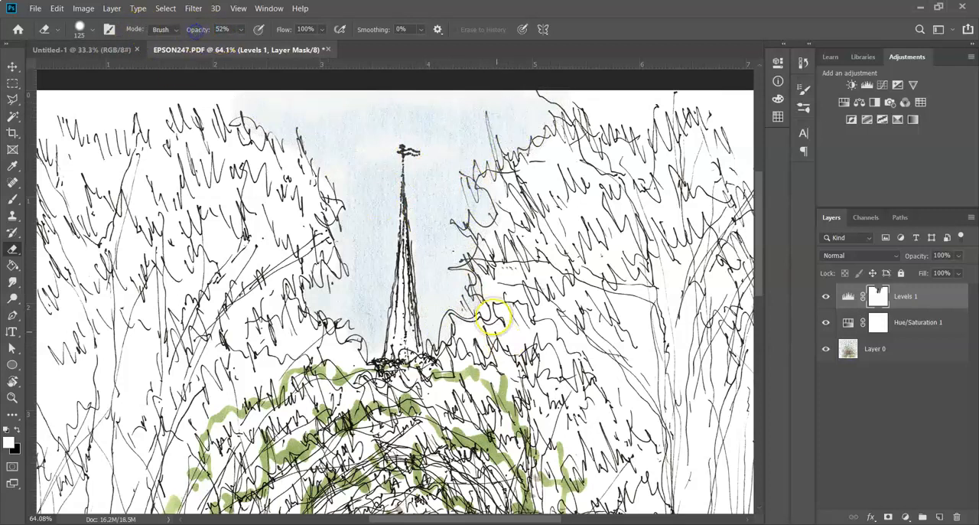
pyautogui.moveTo(469, 277)
pyautogui.mouseDown()
pyautogui.moveTo(471, 216)
pyautogui.moveTo(512, 131)
pyautogui.moveTo(552, 122)
pyautogui.moveTo(395, 191)
pyautogui.moveTo(399, 286)
pyautogui.moveTo(386, 345)
pyautogui.moveTo(325, 316)
pyautogui.moveTo(322, 293)
pyautogui.moveTo(289, 324)
pyautogui.mouseUp()
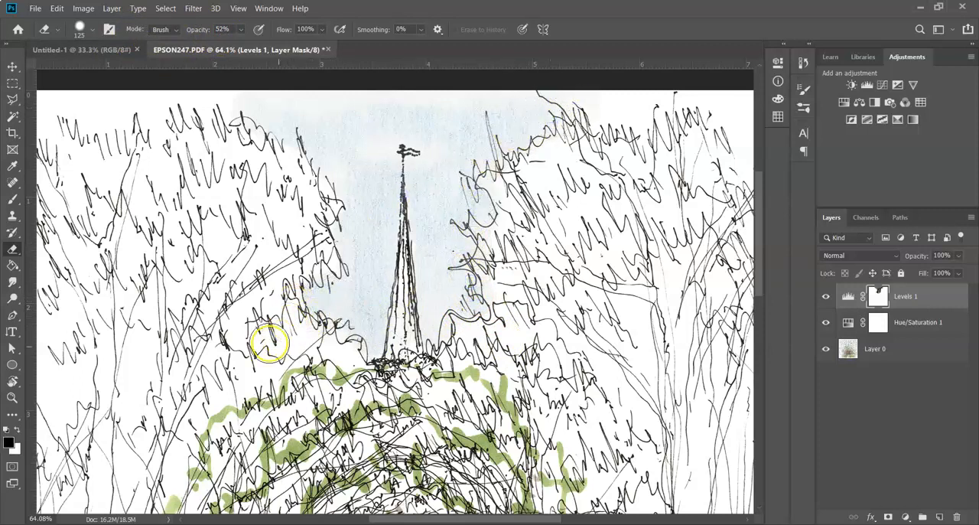
pyautogui.moveTo(364, 323)
pyautogui.mouseDown()
pyautogui.moveTo(360, 289)
pyautogui.moveTo(326, 296)
pyautogui.moveTo(348, 194)
pyautogui.moveTo(351, 204)
pyautogui.moveTo(289, 157)
pyautogui.moveTo(324, 203)
pyautogui.mouseUp()
pyautogui.moveTo(325, 203); pyautogui.dragTo(337, 184)
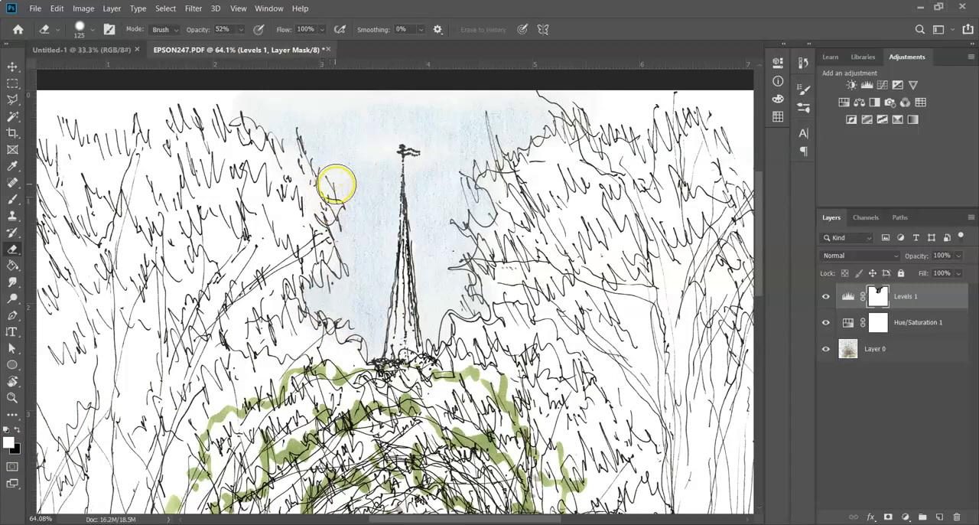
# Step: Set the Eraser to 100% opacity and size 200, and restore the Levels 1 mask to white over the whole sky
pyautogui.click(197, 30)
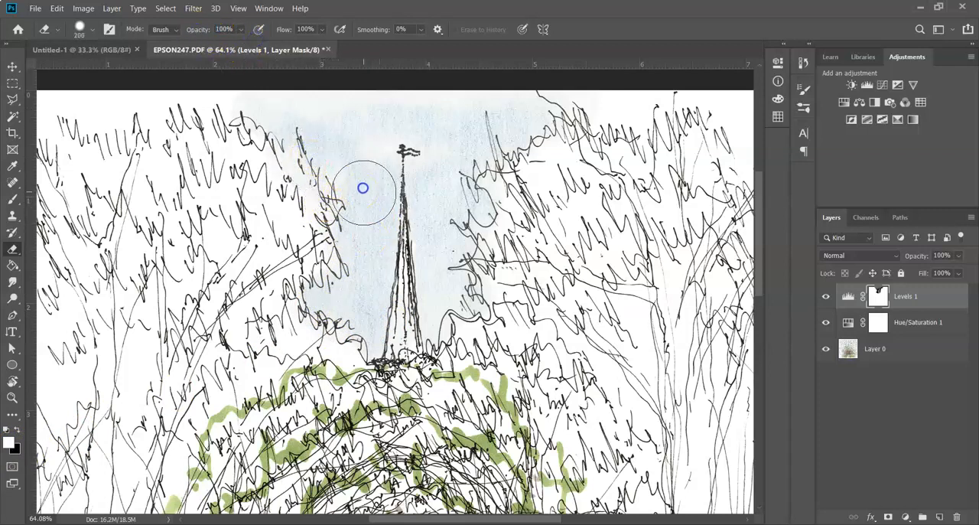
pyautogui.moveTo(367, 179)
pyautogui.mouseDown()
pyautogui.moveTo(334, 319)
pyautogui.moveTo(349, 202)
pyautogui.moveTo(332, 185)
pyautogui.mouseUp()
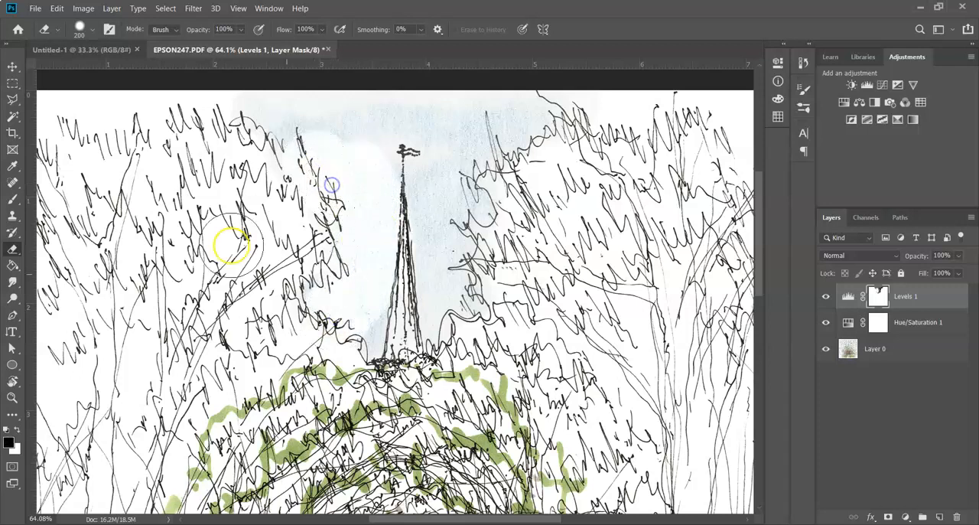
pyautogui.moveTo(338, 308)
pyautogui.mouseDown()
pyautogui.moveTo(298, 133)
pyautogui.moveTo(413, 116)
pyautogui.moveTo(388, 262)
pyautogui.moveTo(413, 320)
pyautogui.moveTo(450, 295)
pyautogui.moveTo(422, 245)
pyautogui.moveTo(501, 145)
pyautogui.moveTo(566, 126)
pyautogui.moveTo(435, 164)
pyautogui.moveTo(588, 115)
pyautogui.moveTo(512, 120)
pyautogui.mouseUp()
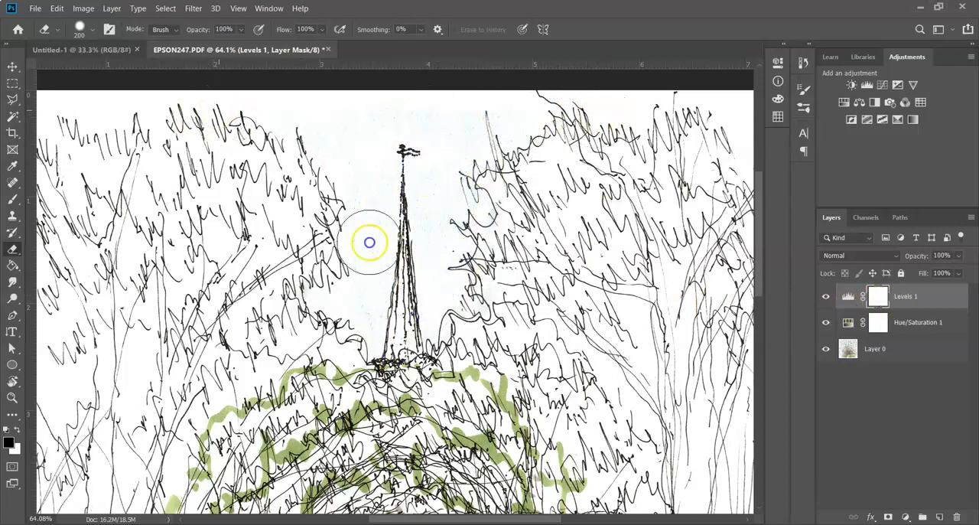
# Step: Mask the Levels 1 effect out of the sky around the steeple with the Eraser at full opacity
pyautogui.press('x')
pyautogui.moveTo(370, 260)
pyautogui.mouseDown()
pyautogui.moveTo(327, 296)
pyautogui.moveTo(382, 345)
pyautogui.moveTo(377, 264)
pyautogui.moveTo(359, 227)
pyautogui.moveTo(382, 180)
pyautogui.moveTo(286, 141)
pyautogui.moveTo(254, 113)
pyautogui.moveTo(394, 119)
pyautogui.moveTo(408, 142)
pyautogui.moveTo(432, 326)
pyautogui.moveTo(471, 164)
pyautogui.moveTo(470, 203)
pyautogui.moveTo(465, 126)
pyautogui.moveTo(482, 105)
pyautogui.moveTo(571, 98)
pyautogui.moveTo(466, 129)
pyautogui.moveTo(265, 103)
pyautogui.moveTo(343, 214)
pyautogui.moveTo(383, 320)
pyautogui.moveTo(410, 322)
pyautogui.mouseUp()
pyautogui.hotkey('ctrl', '0')
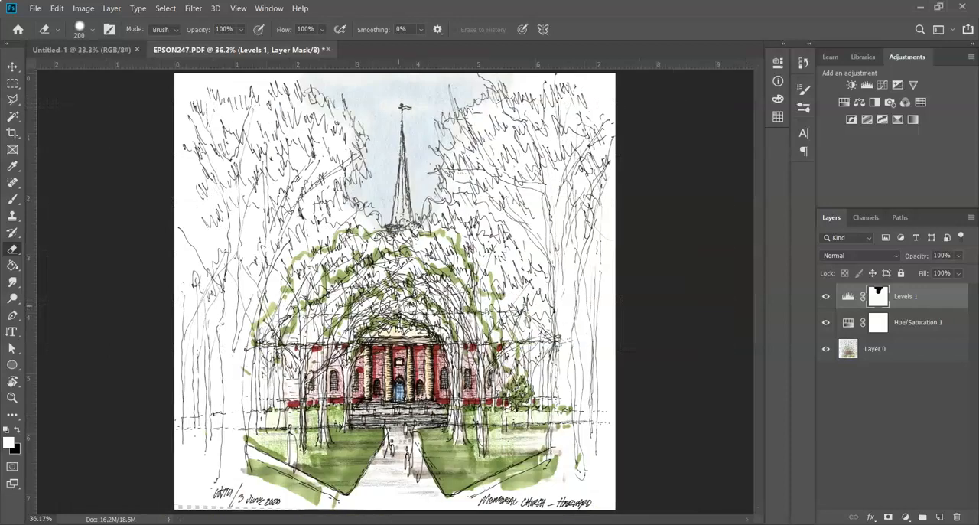
# Step: Group the Levels 1 and Hue/Saturation 1 layers and toggle the group's visibility to compare before and after
pyautogui.press('v')
pyautogui.keyDown('shift'); pyautogui.click(925, 323); pyautogui.keyUp('shift')
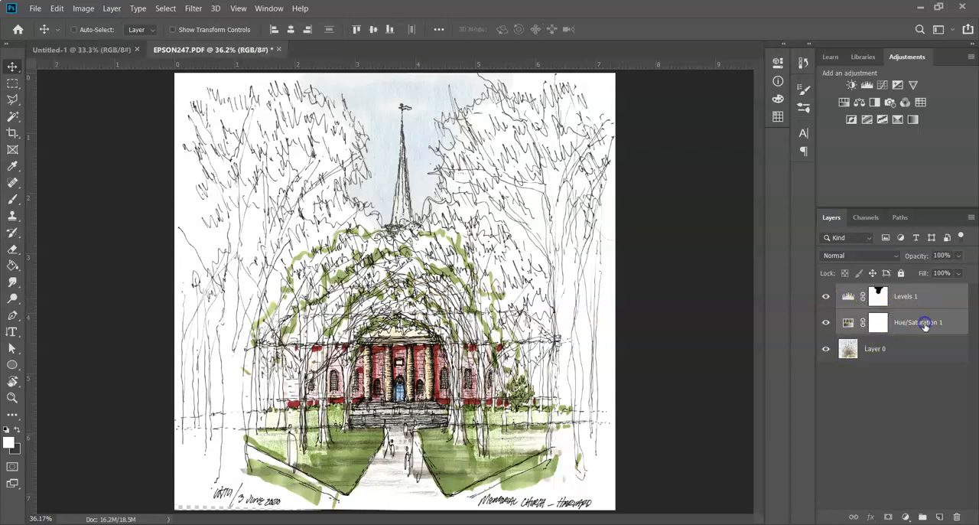
pyautogui.hotkey('ctrl', 'g')
pyautogui.click(825, 292)
pyautogui.click(826, 292)
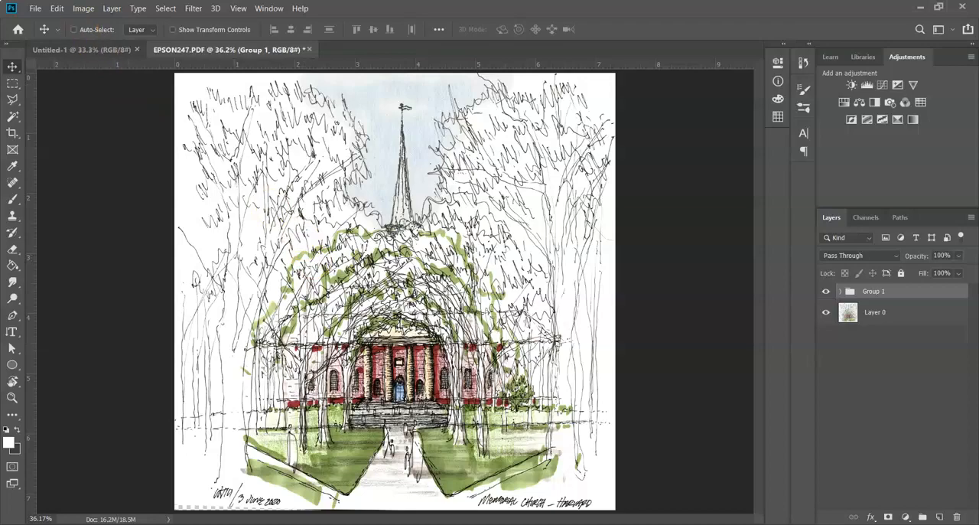
# Step: Save the layered document as a Photoshop PDF named Final Sketch, replacing the existing file and preserving Photoshop editing capabilities
pyautogui.click(34, 11)
pyautogui.click(40, 148)
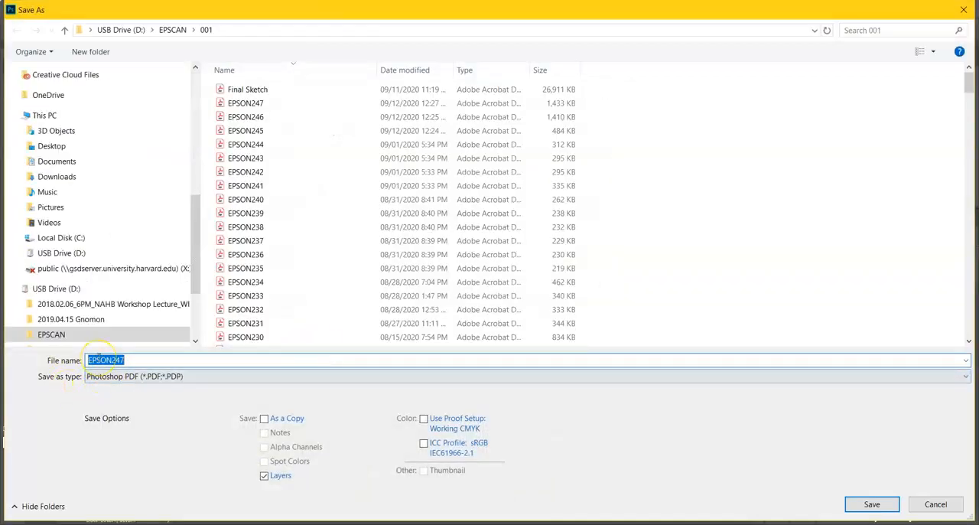
pyautogui.write('Final Sketch')
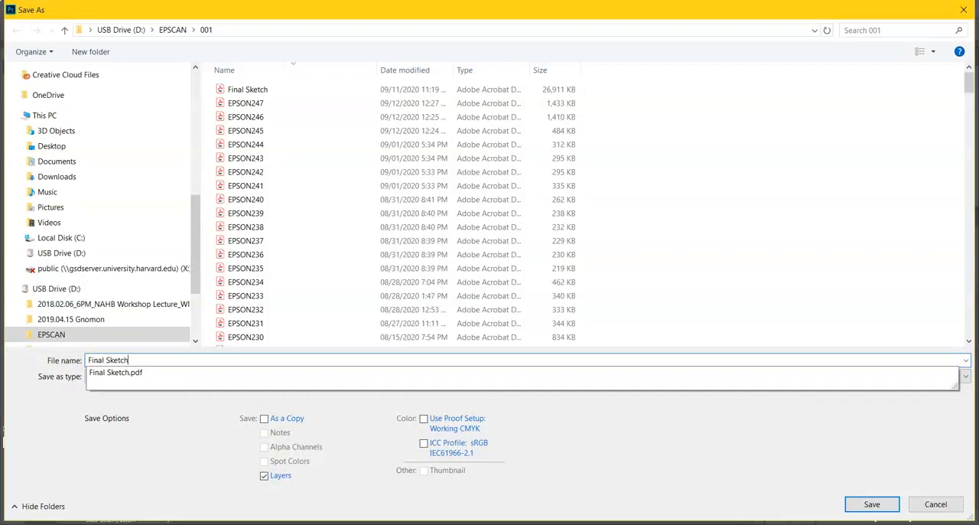
pyautogui.press('Return')
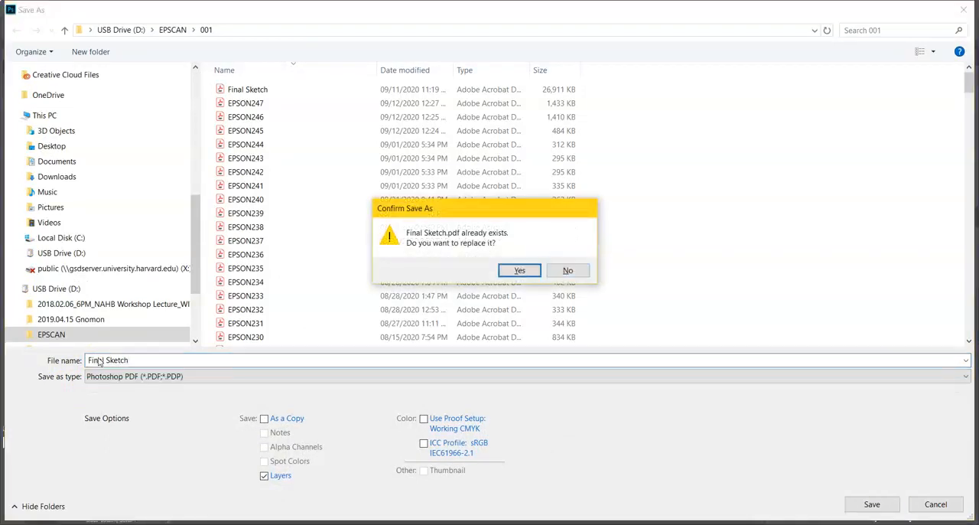
pyautogui.press('Return')
pyautogui.click(519, 220)
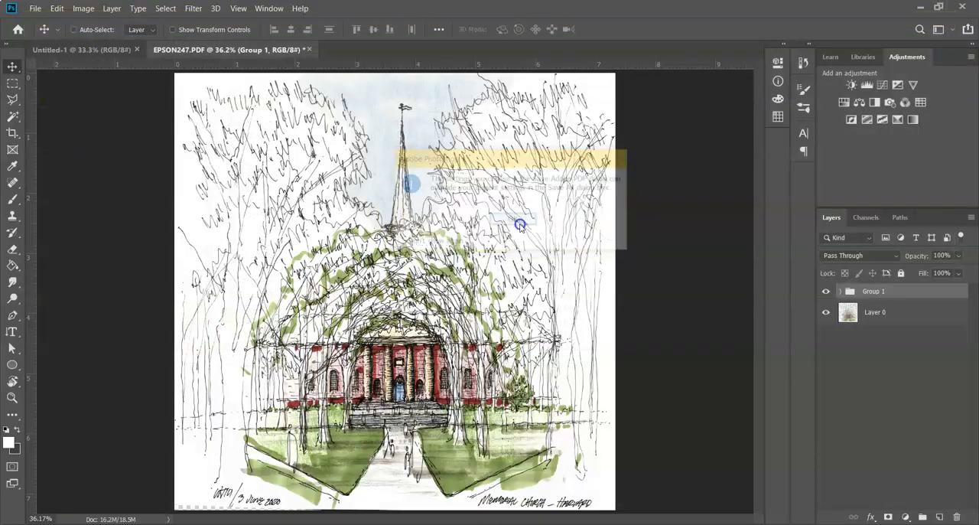
pyautogui.moveTo(452, 120); pyautogui.dragTo(426, 115)
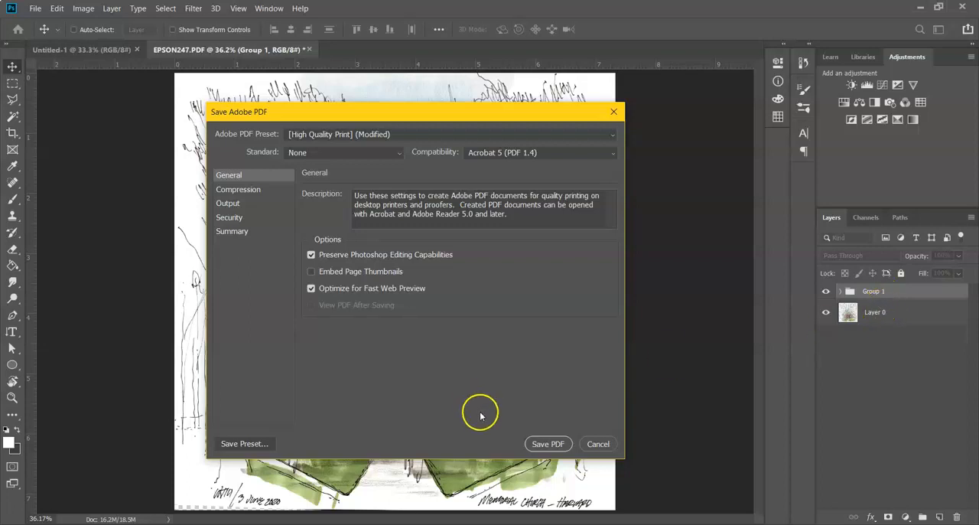
pyautogui.click(539, 445)
pyautogui.click(527, 243)
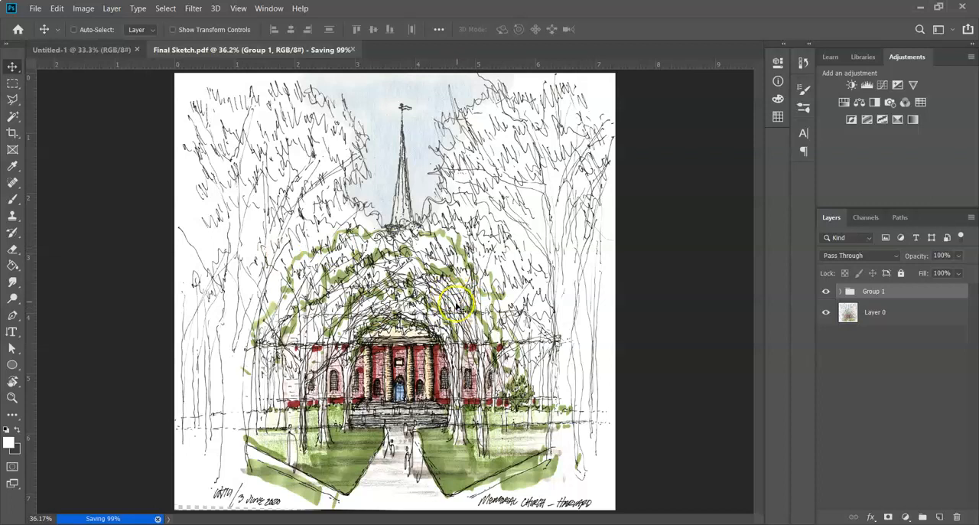
pyautogui.click(35, 8)
pyautogui.click(63, 144)
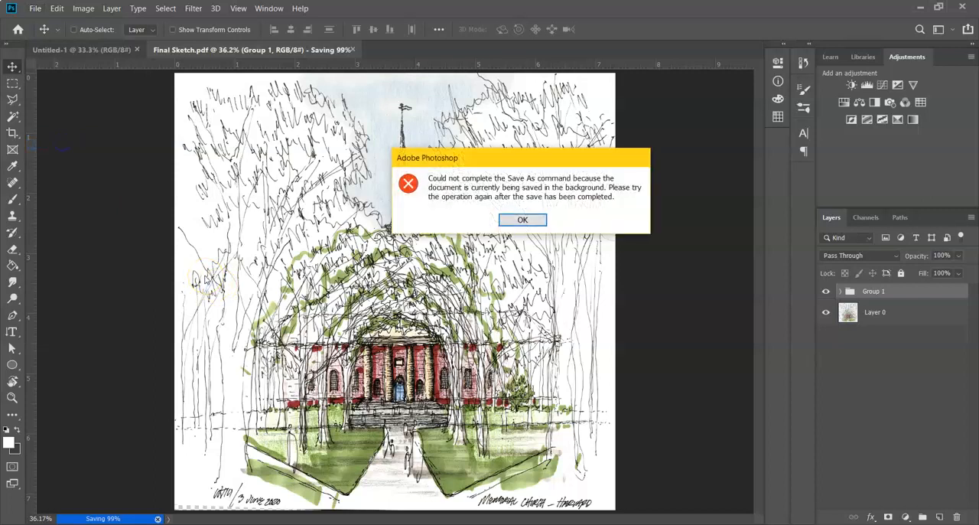
pyautogui.click(522, 220)
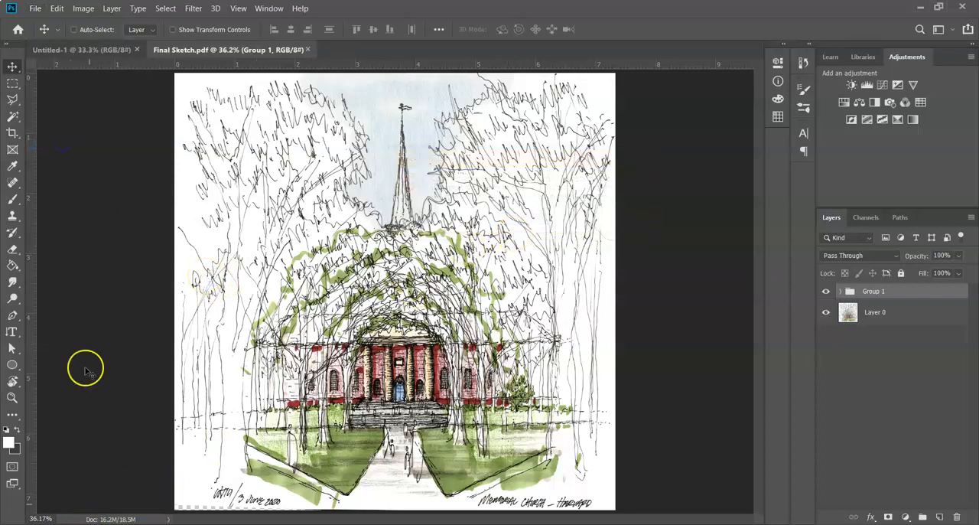
# Step: Save a JPEG copy named Final Sketch at maximum quality 12 with the Baseline ("Standard") format option
pyautogui.click(36, 9)
pyautogui.click(62, 143)
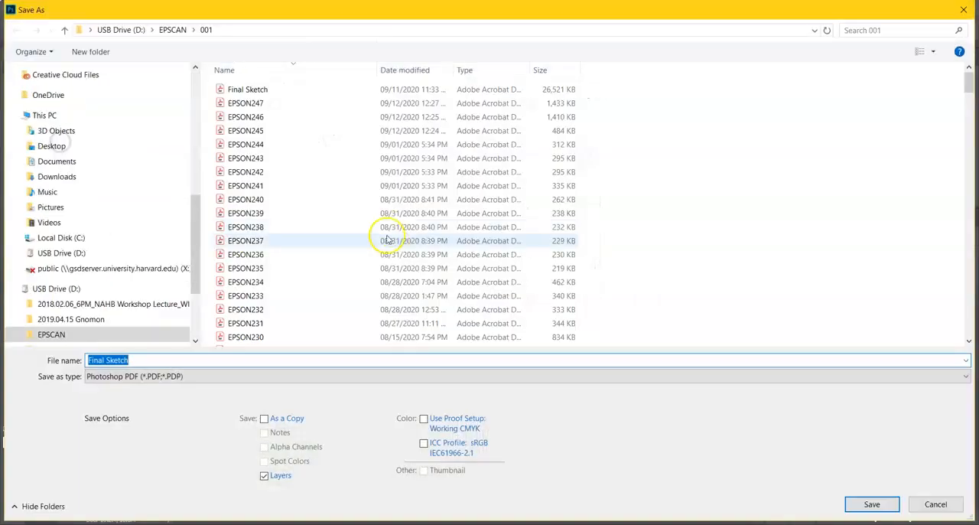
pyautogui.click(144, 376)
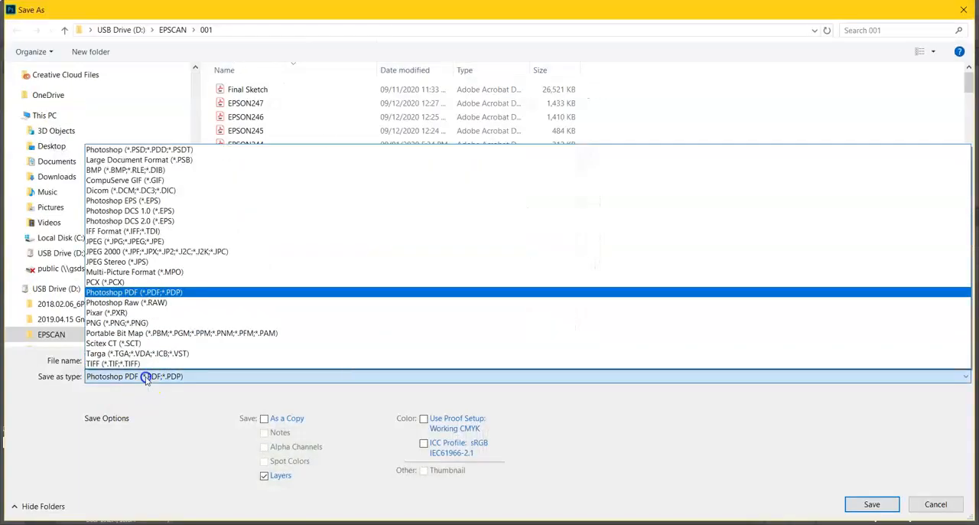
pyautogui.click(115, 260)
pyautogui.click(109, 376)
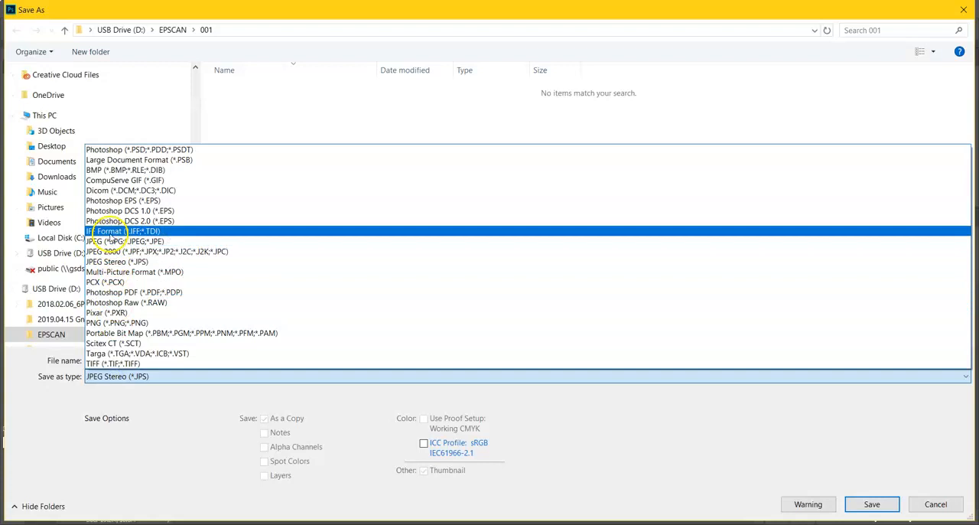
pyautogui.click(113, 227)
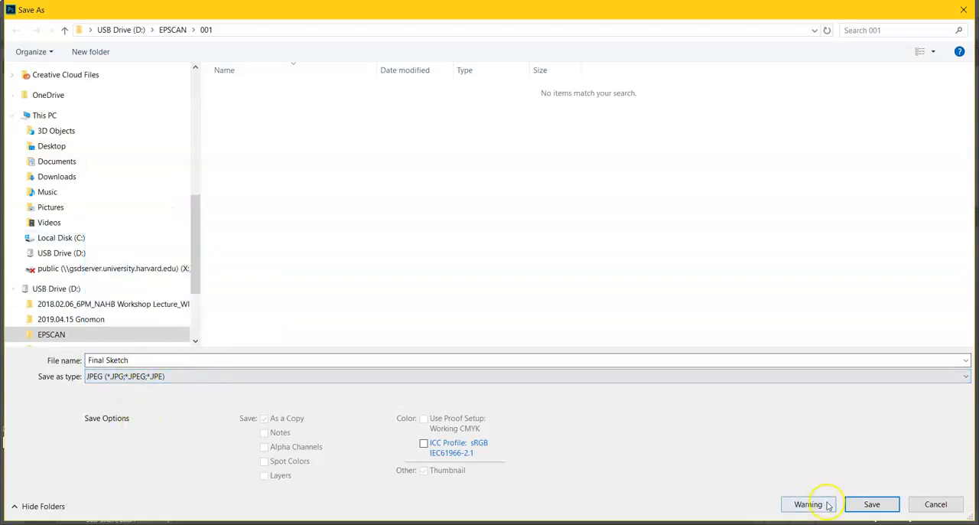
pyautogui.click(851, 505)
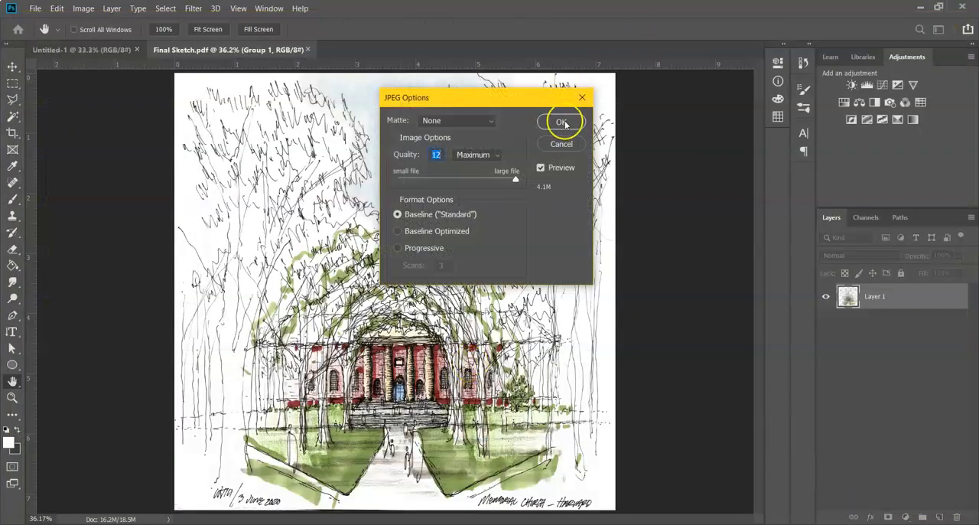
pyautogui.click(562, 122)
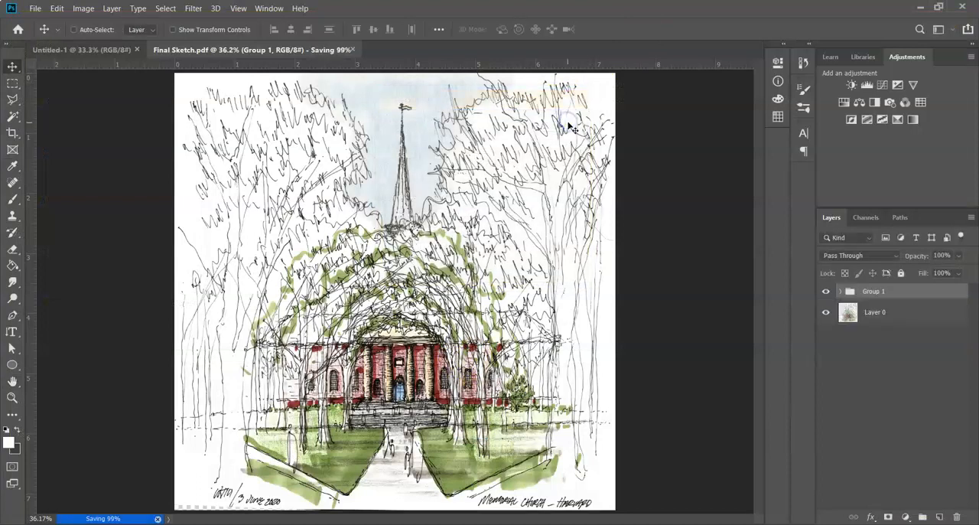